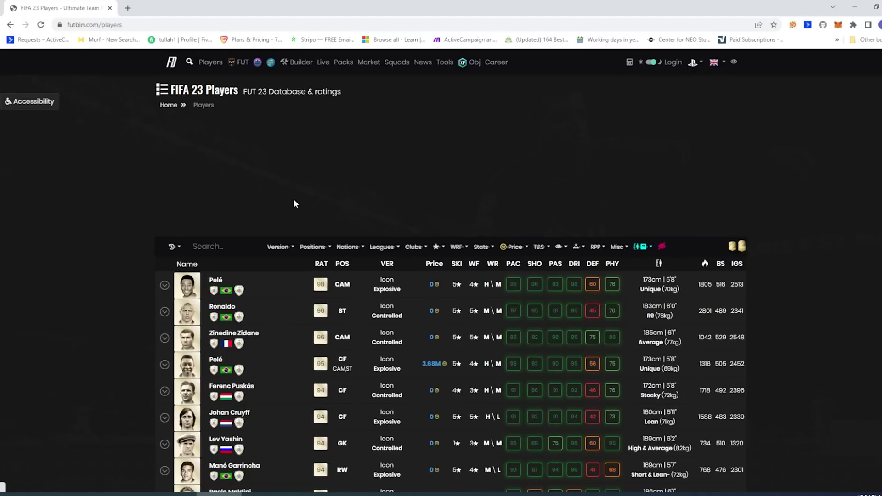
Filter the FUTBIN players database to the Gold Rare card version across all positions.
click(641, 246)
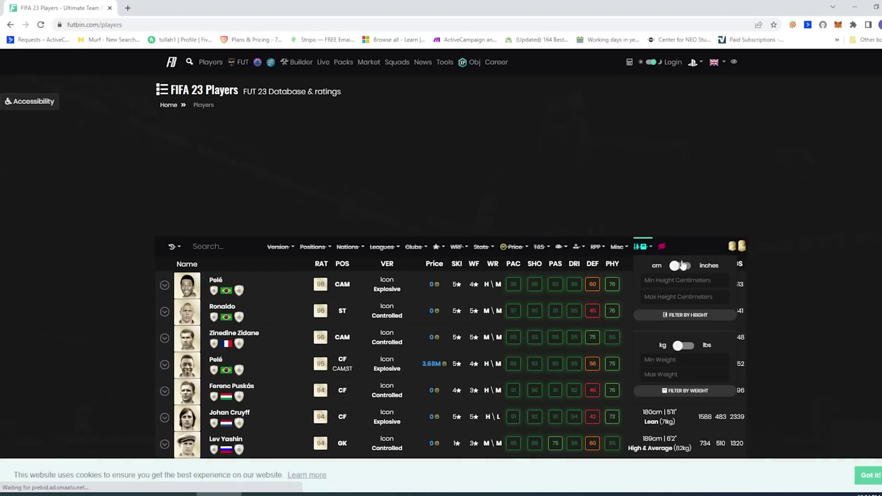
click(481, 246)
click(315, 246)
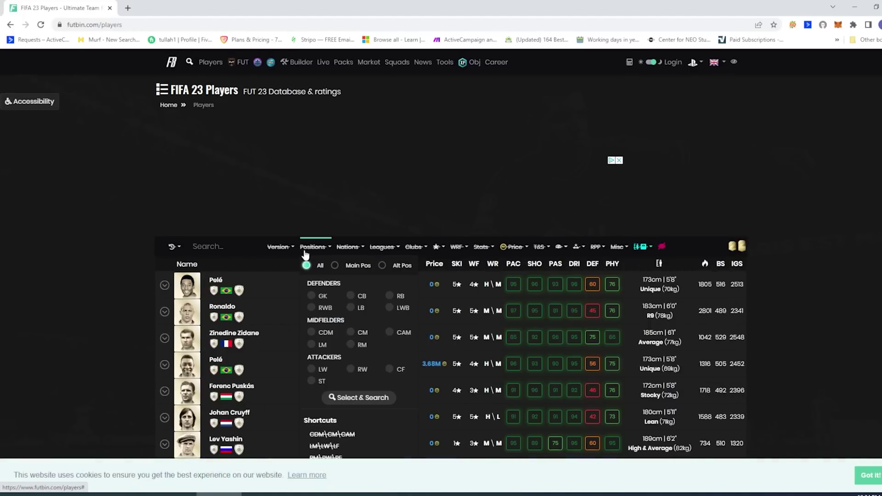
click(278, 246)
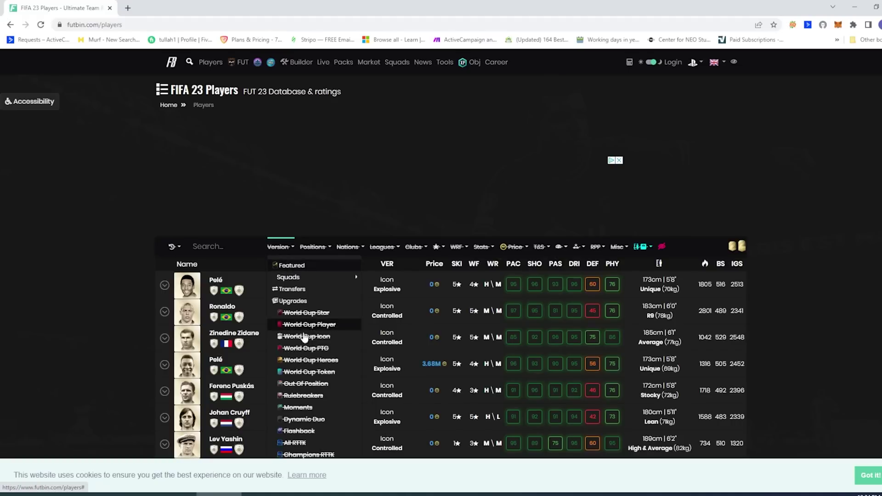
scroll(314, 344, down, 2)
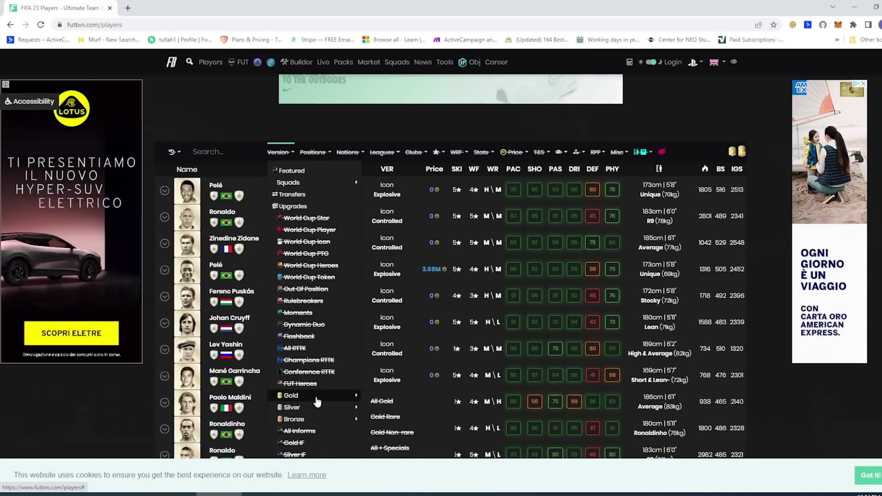
scroll(317, 402, up, 2)
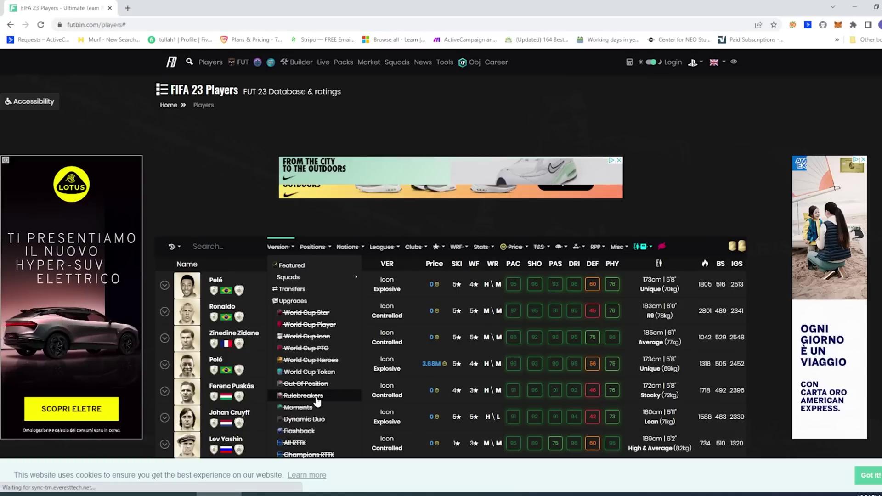
scroll(327, 349, down, 2)
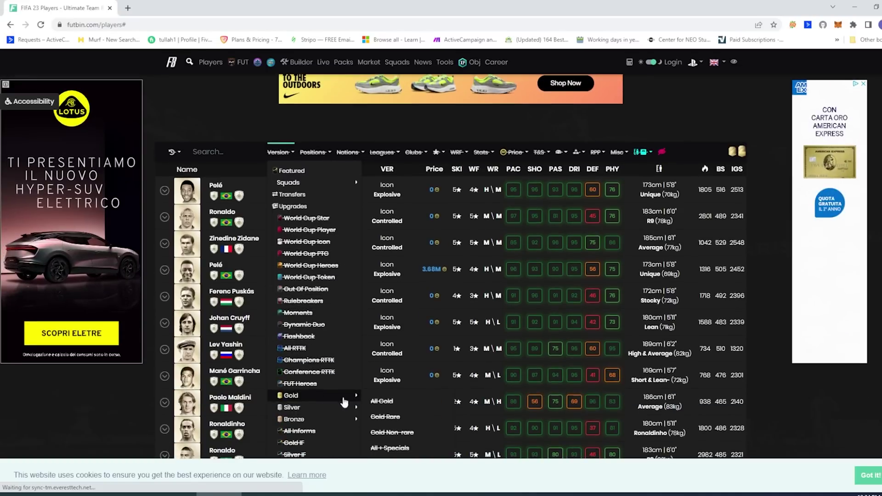
scroll(395, 414, up, 2)
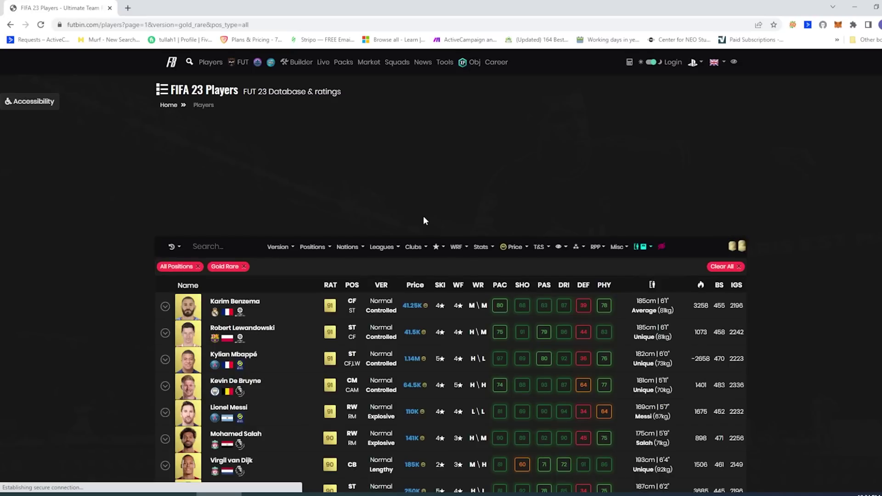
Sort the 10K–20K Gold Rare players by popularity and select the page URL.
click(701, 285)
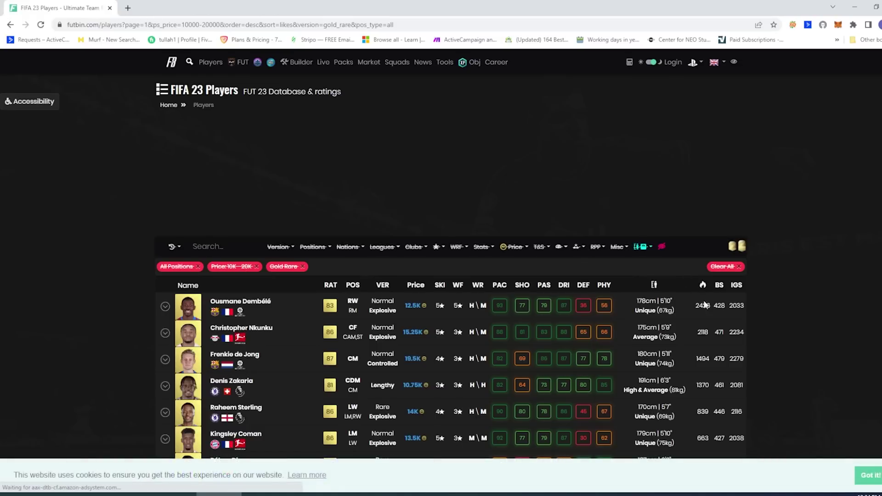
click(704, 286)
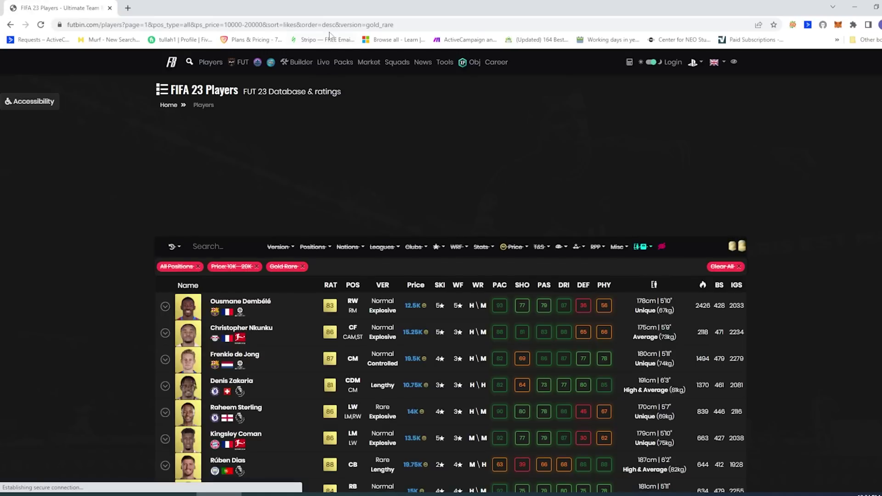
click(331, 26)
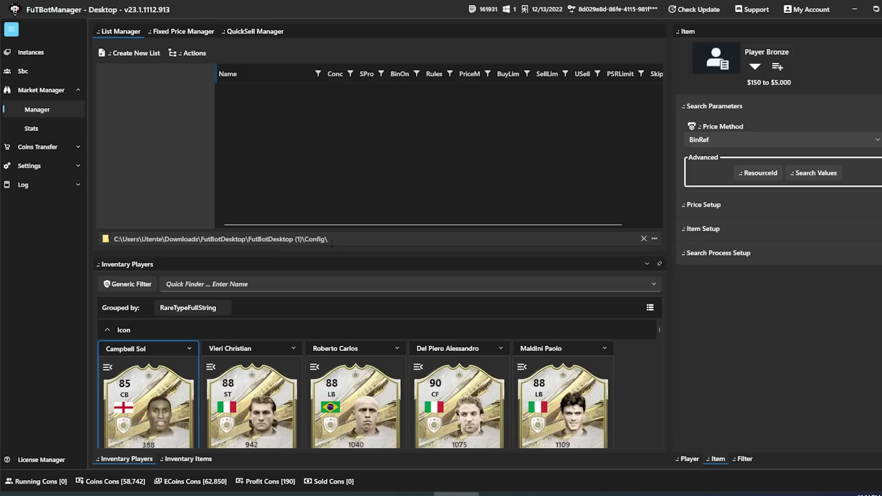
Create an empty list named 'ImportListFromFutbin.com' in the List Manager.
click(136, 55)
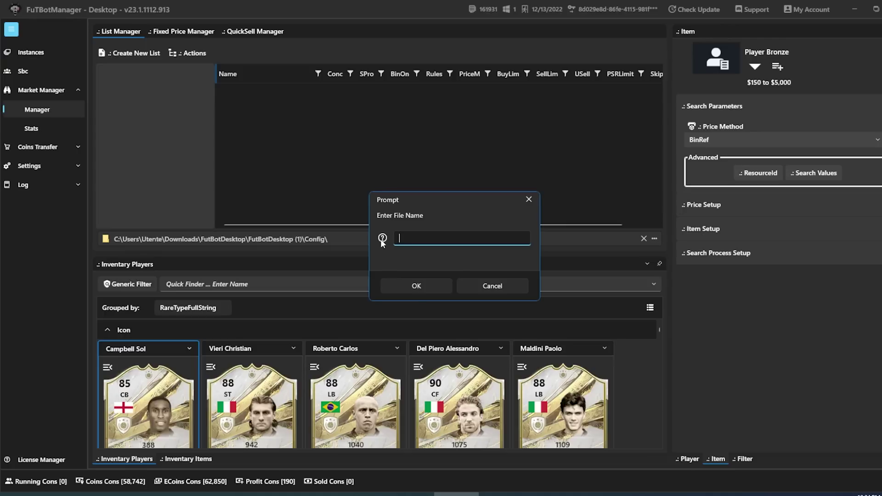
text(ImportListFrom)
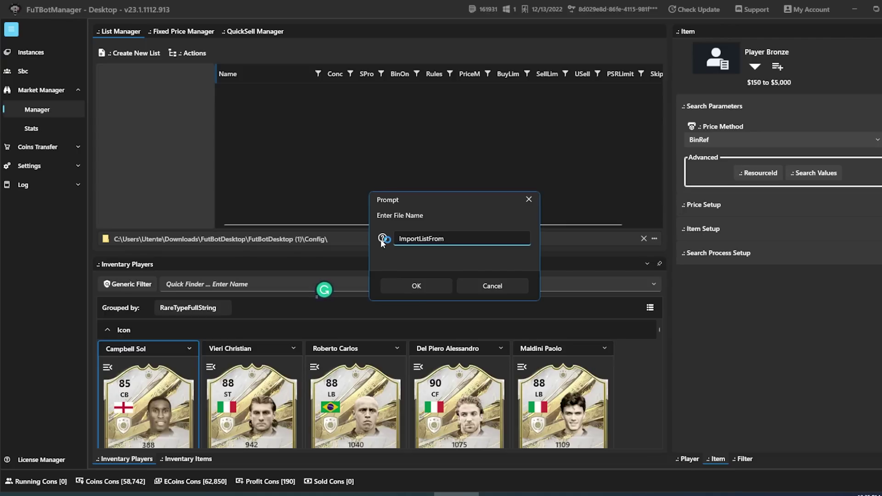
text(Futbin)
text(.com)
click(413, 288)
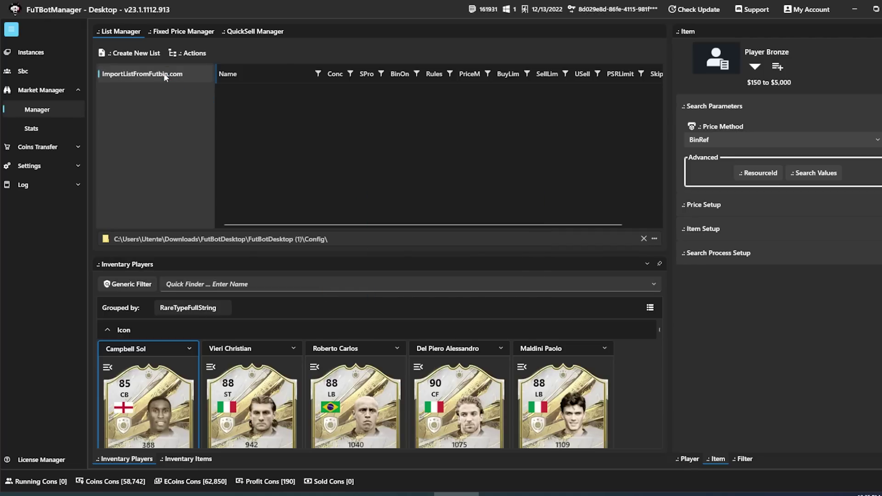
Open FutBin Import for the new list and load the pasted filtered FUTBIN URL.
click(185, 53)
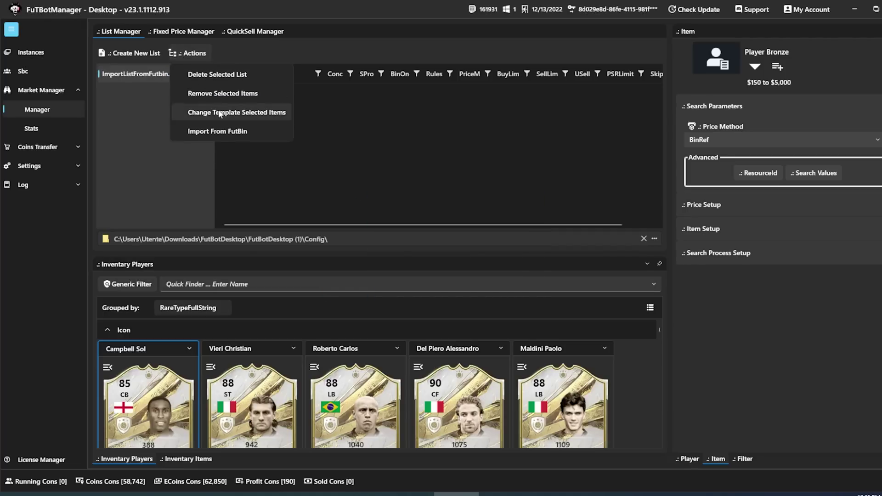
click(228, 131)
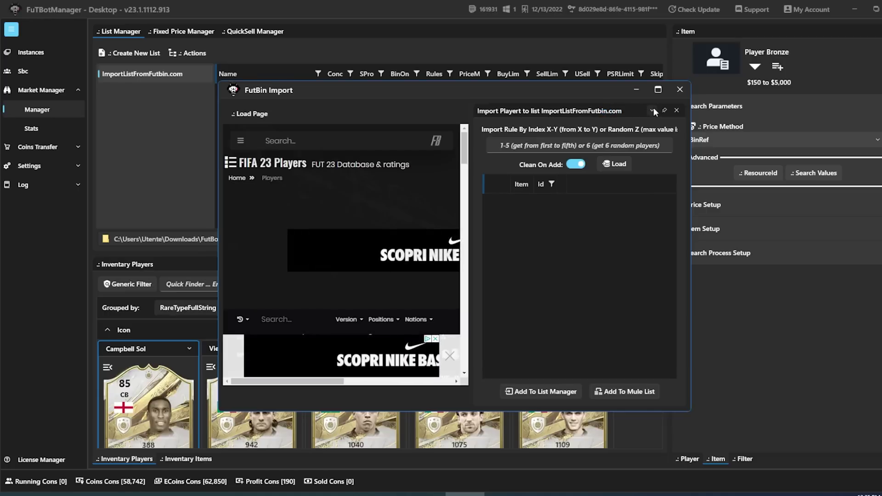
click(252, 114)
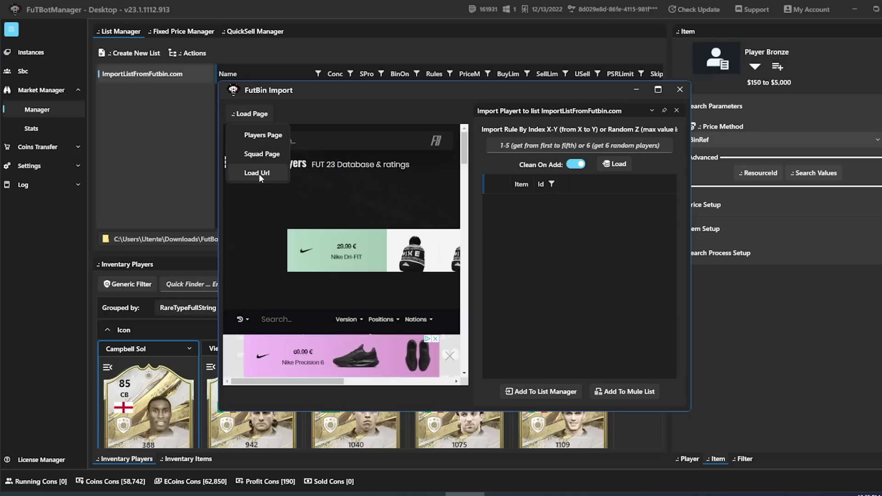
click(258, 174)
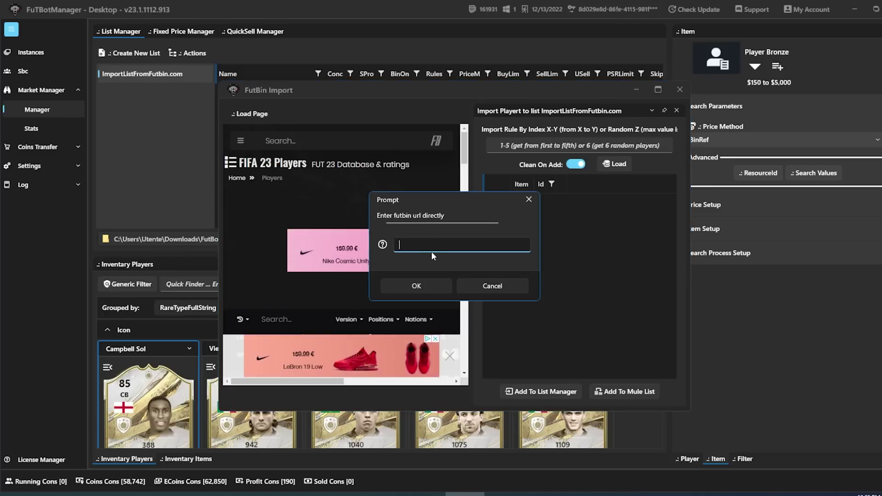
key(ctrl+v)
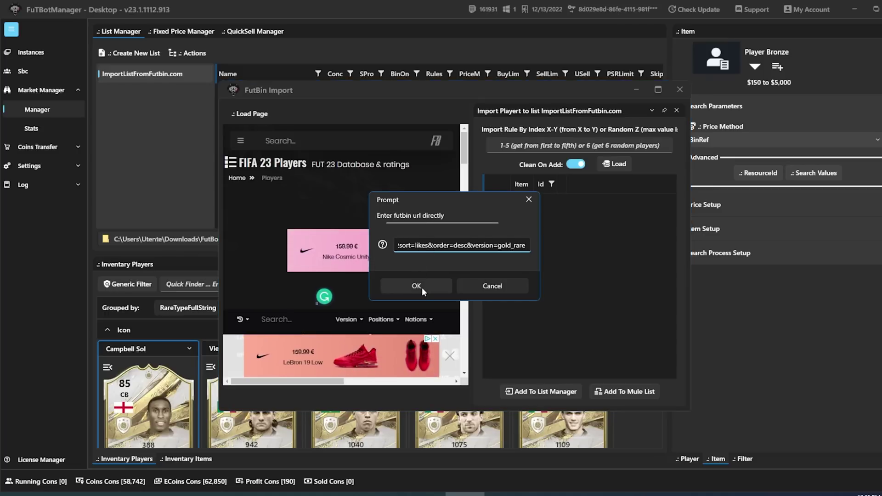
click(422, 288)
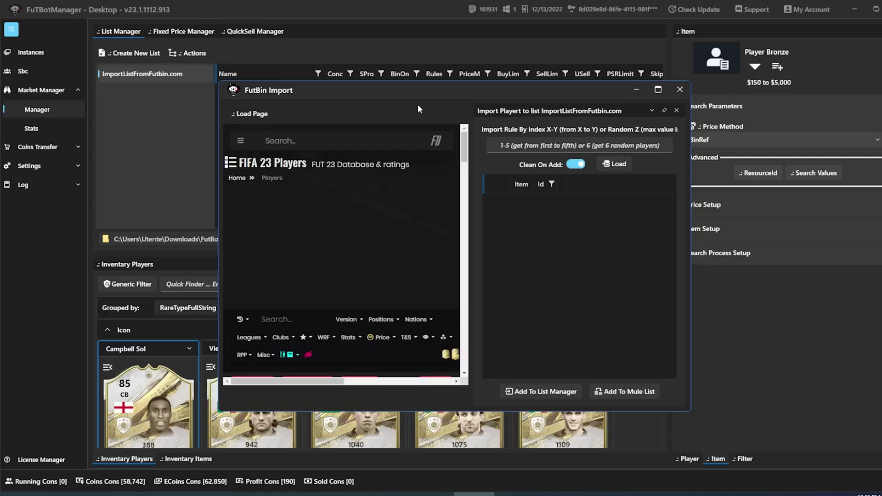
Load players with import rule '1-10' and add them to the List Manager.
click(580, 145)
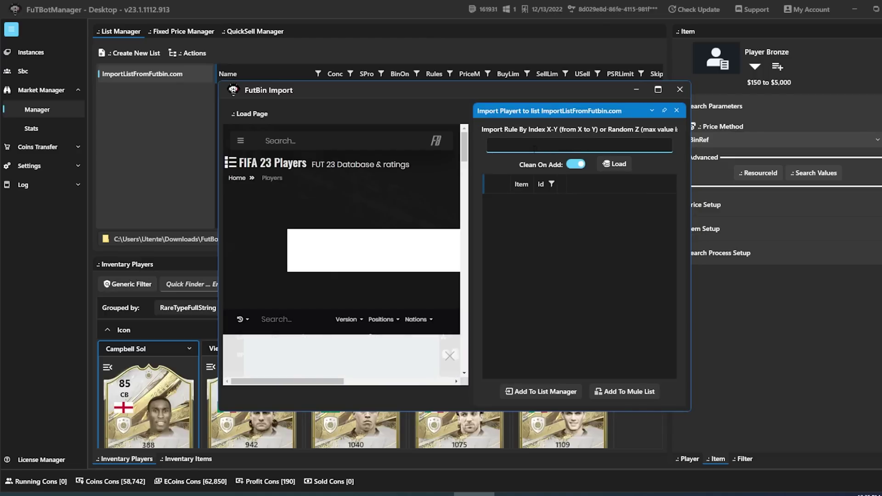
text(1-10)
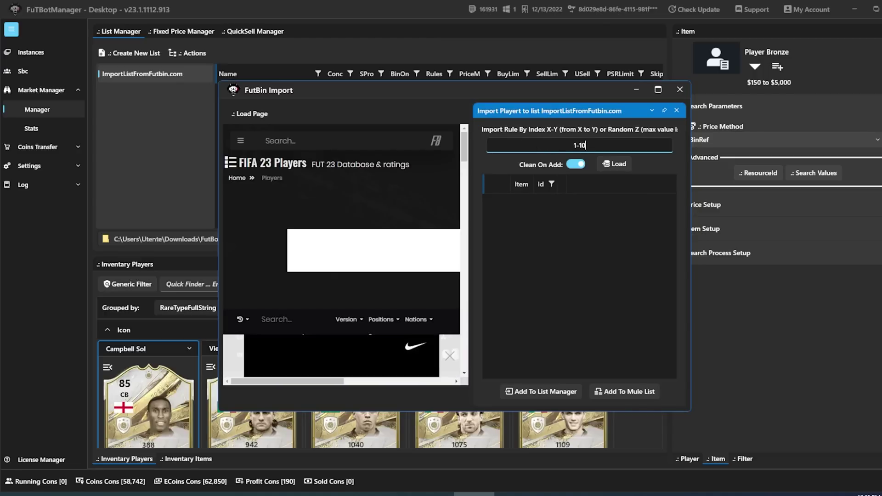
click(613, 163)
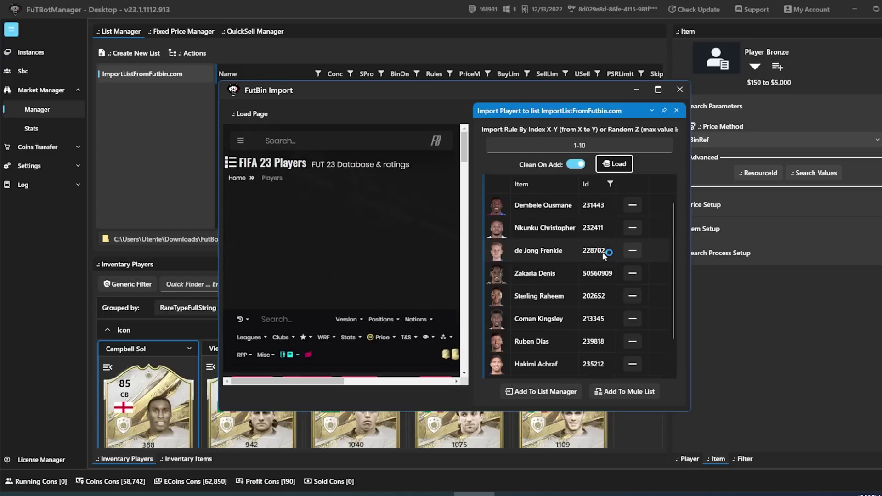
click(557, 391)
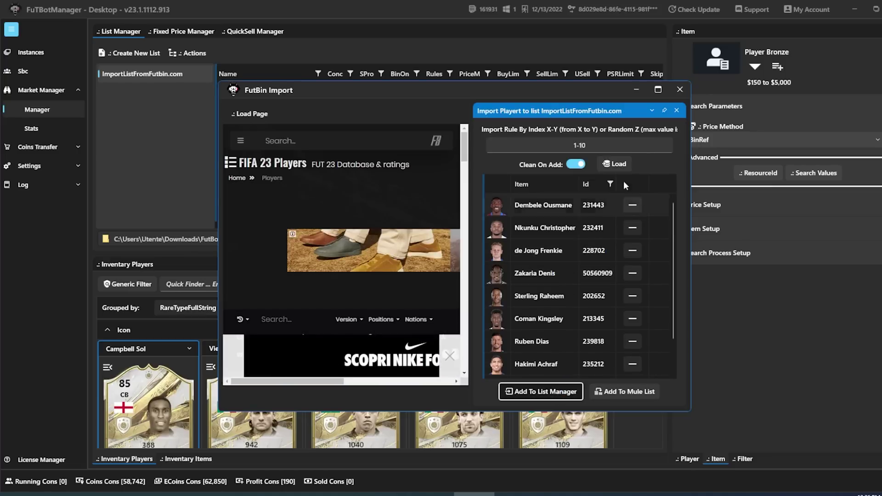
Close the import window and review Dembele, Nkunku and de Jong's player details.
click(680, 89)
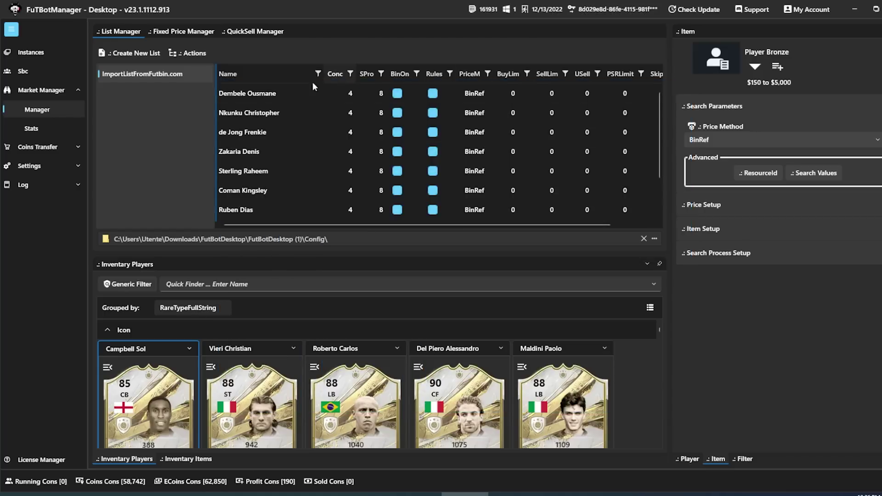
click(284, 98)
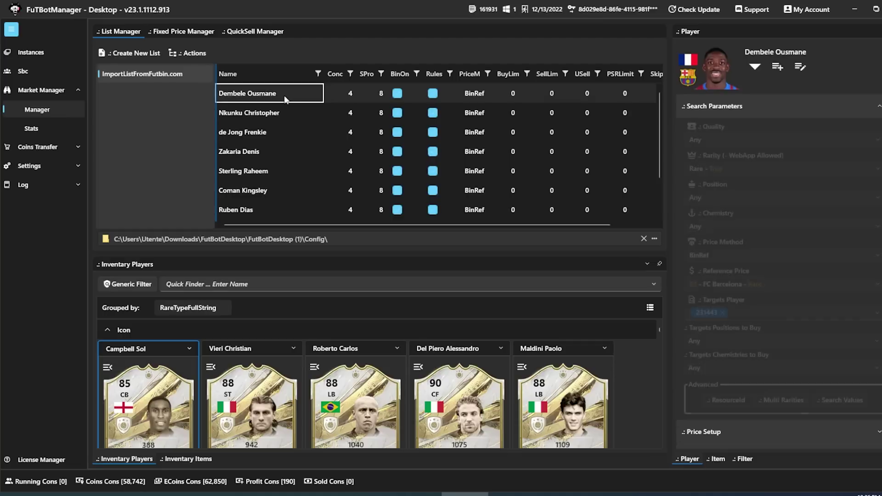
click(284, 112)
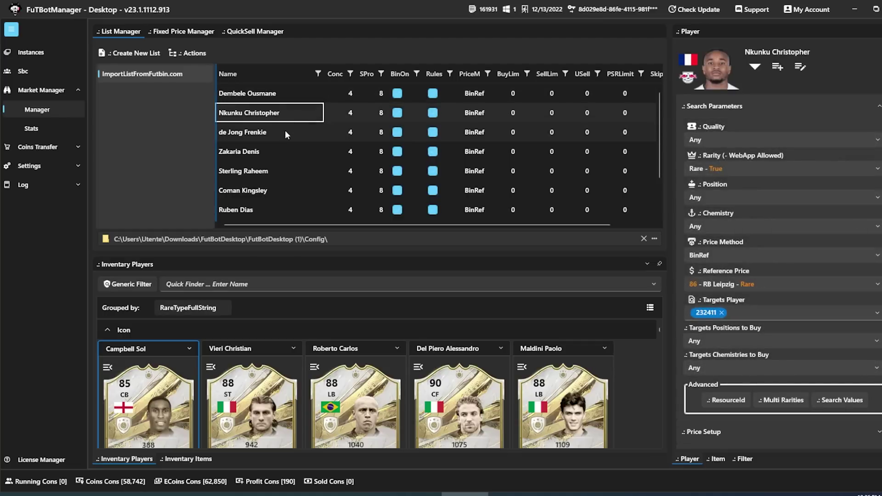
click(284, 131)
click(294, 94)
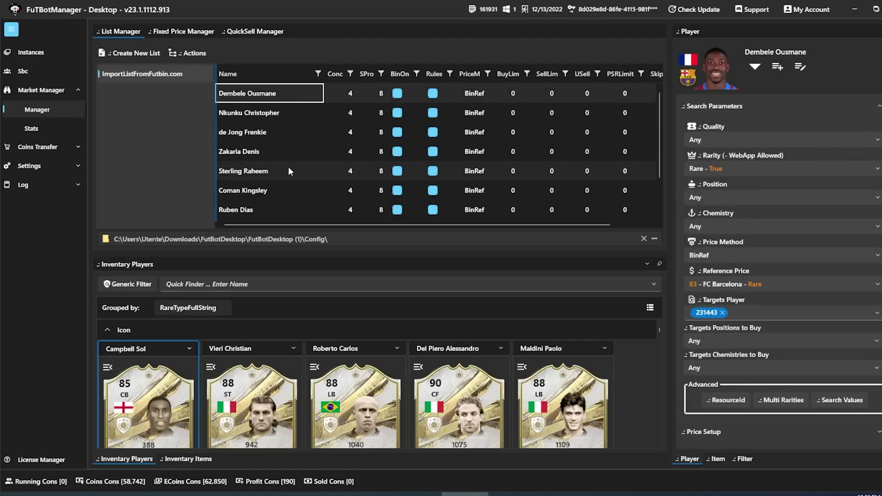